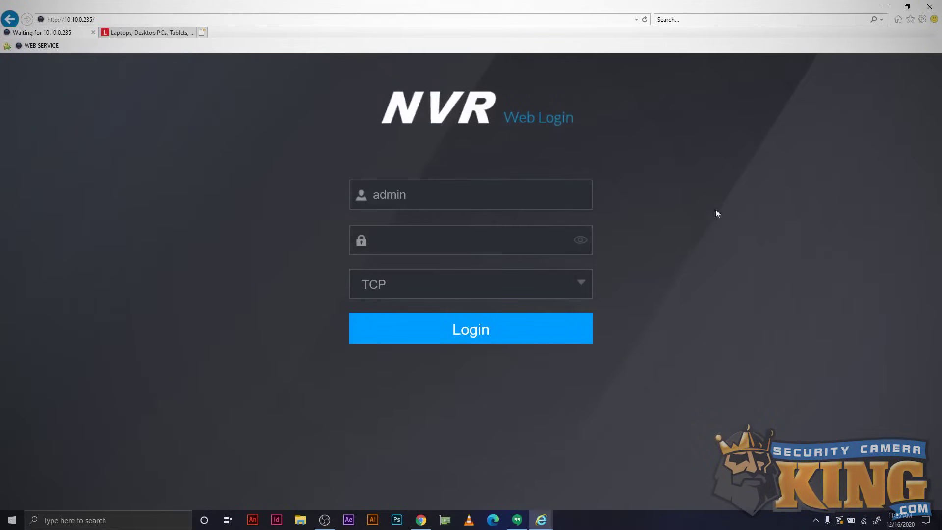
# - Log in to the NVR with the admin password and open the LIVE four-pane view
pyautogui.click(397, 235)
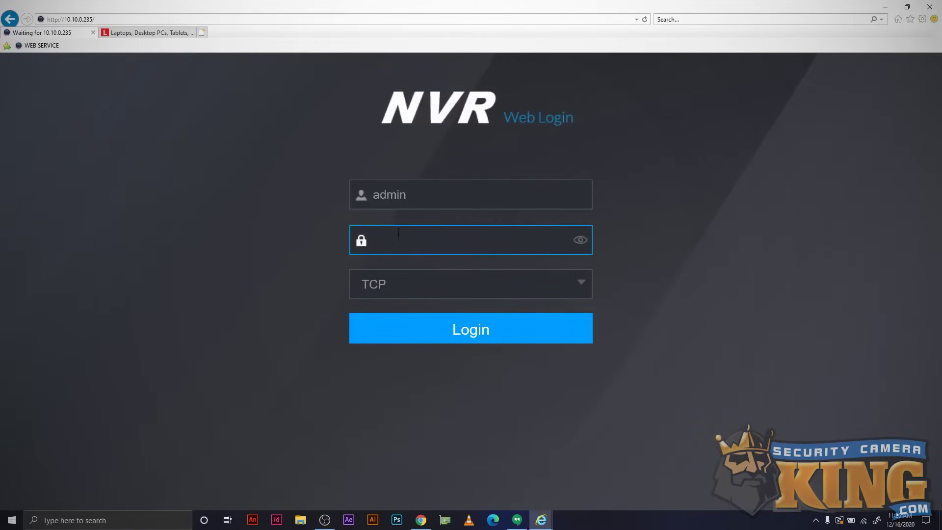
pyautogui.write('********')
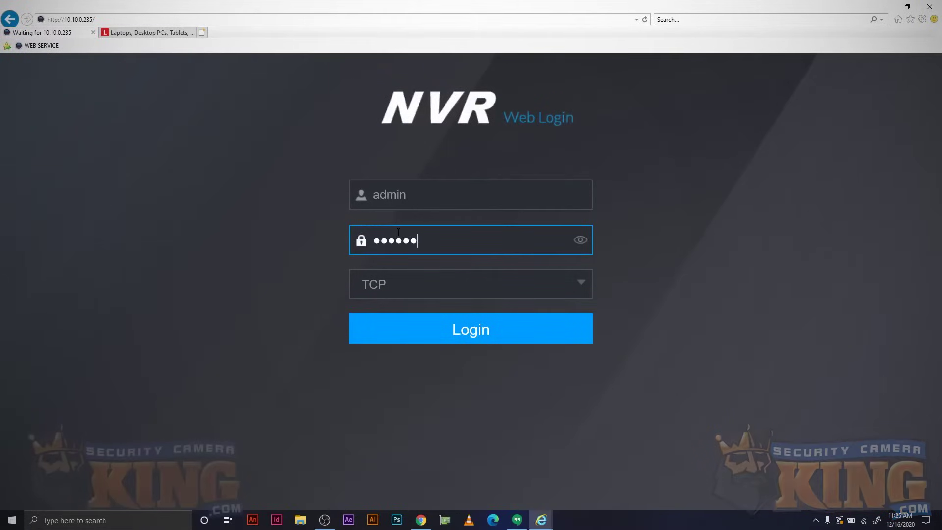
pyautogui.press('Return')
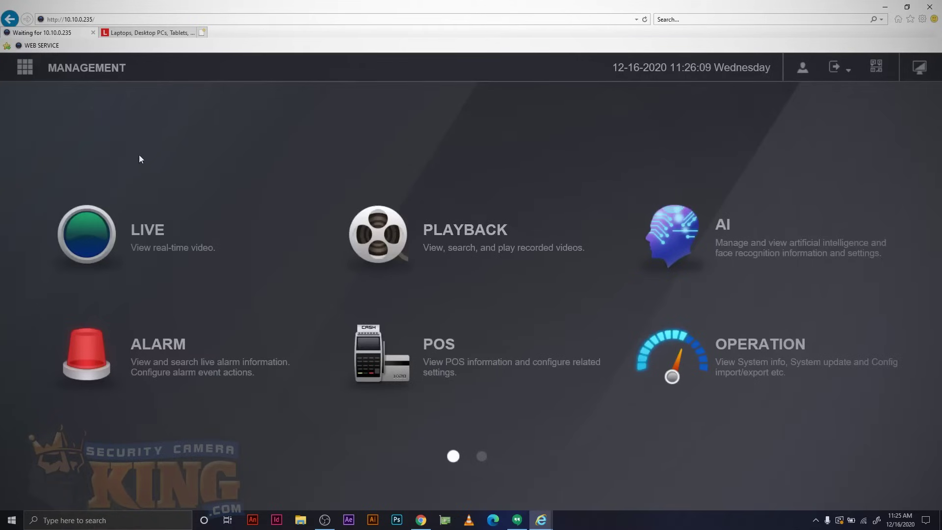
pyautogui.click(126, 249)
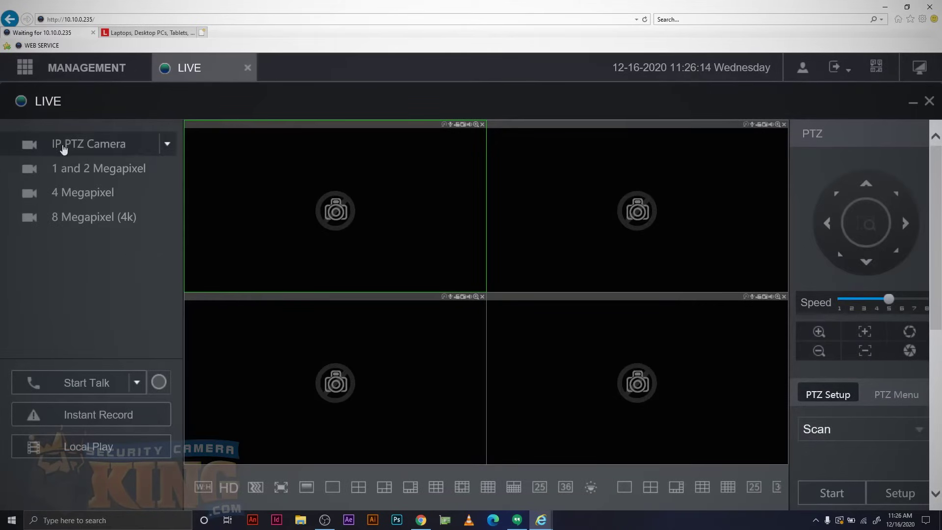
# - Enlarge the IP PTZ Camera, aim it at the driveway's pole and palm, and save Preset1
pyautogui.doubleClick(67, 147)
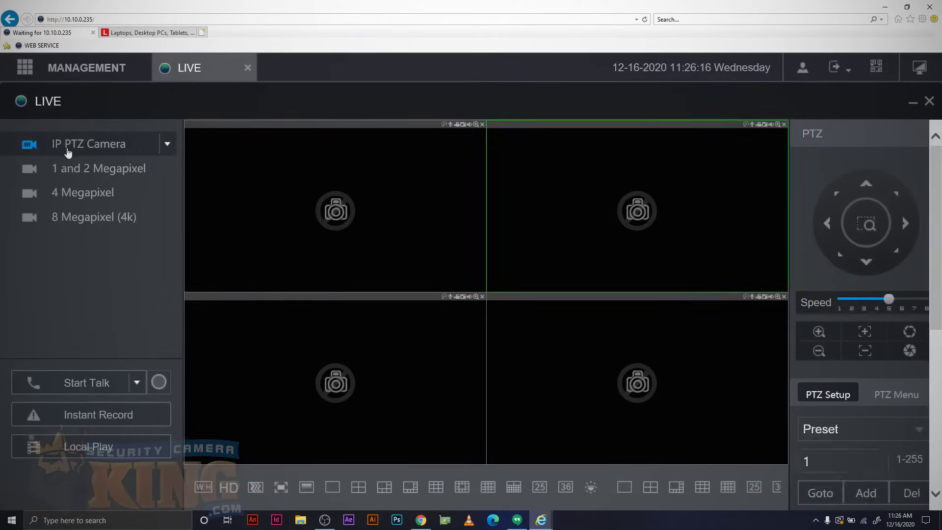
pyautogui.doubleClick(294, 201)
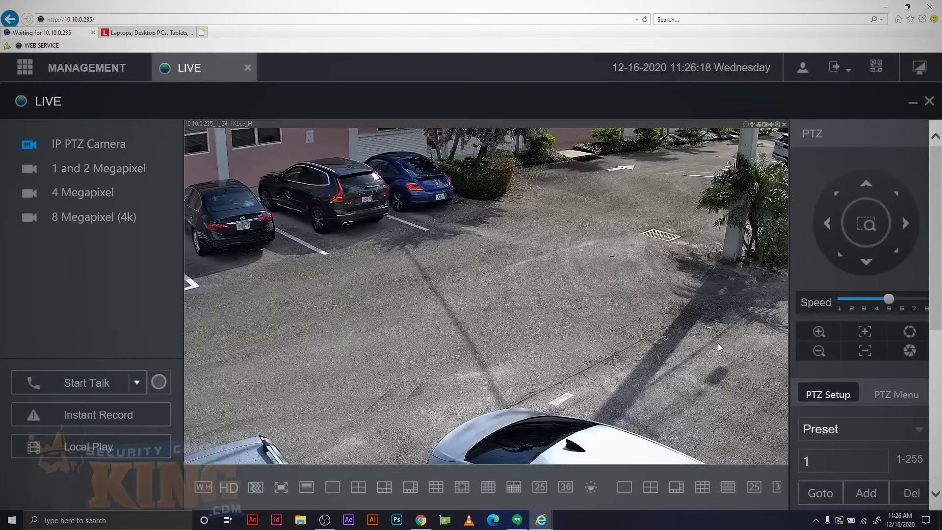
pyautogui.click(866, 192)
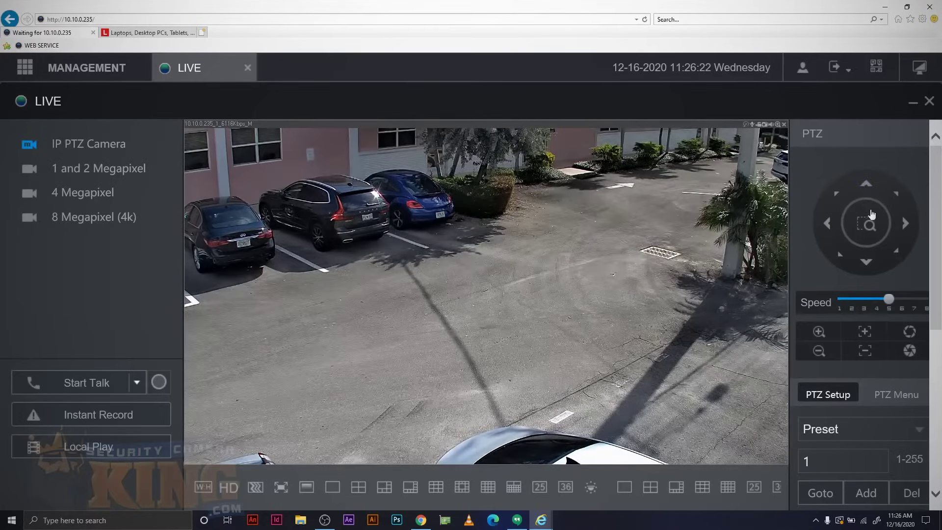
pyautogui.click(867, 264)
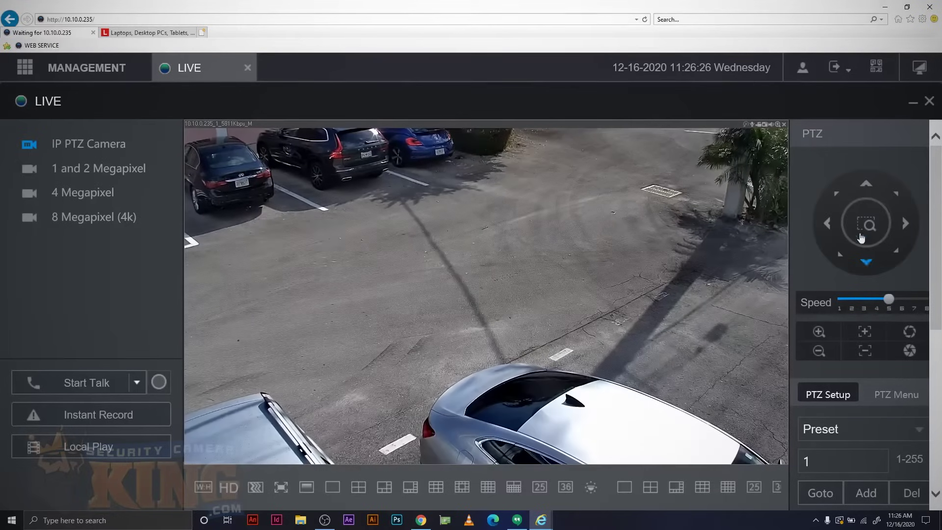
pyautogui.click(865, 190)
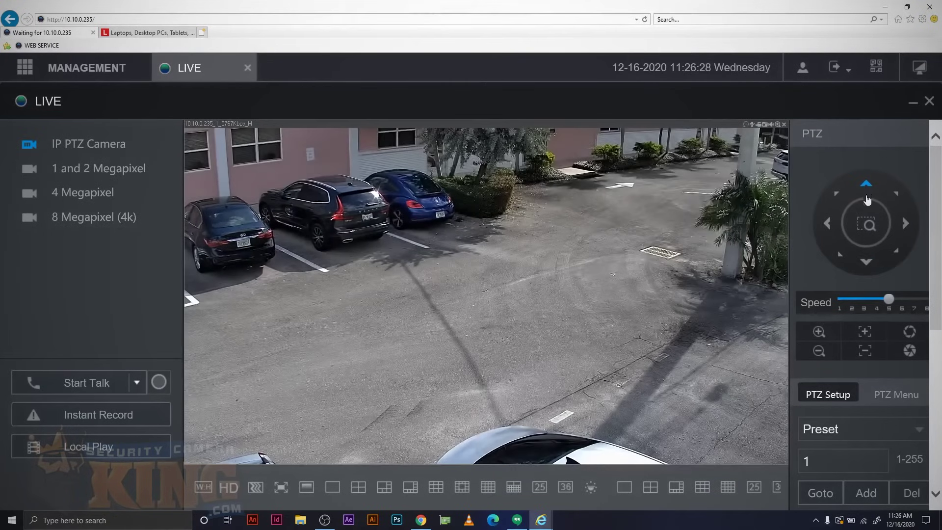
pyautogui.click(905, 225)
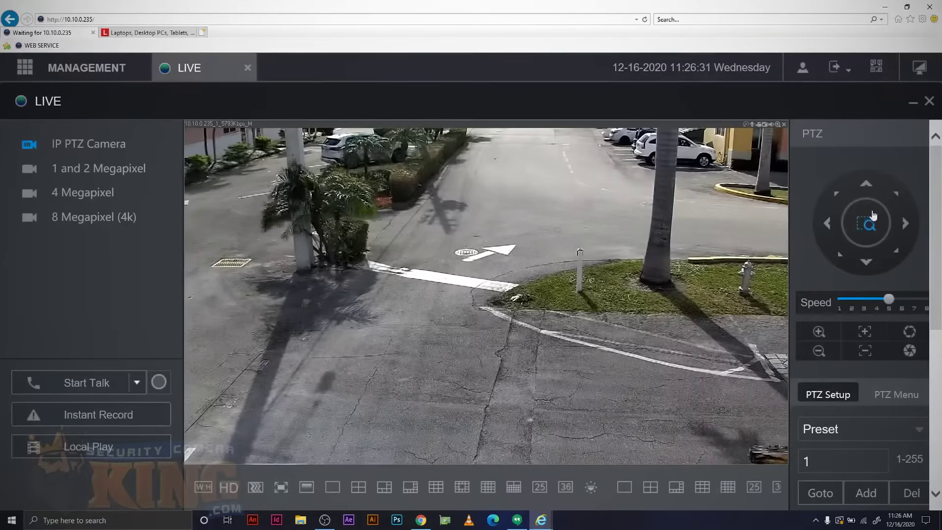
pyautogui.click(828, 224)
pyautogui.click(828, 225)
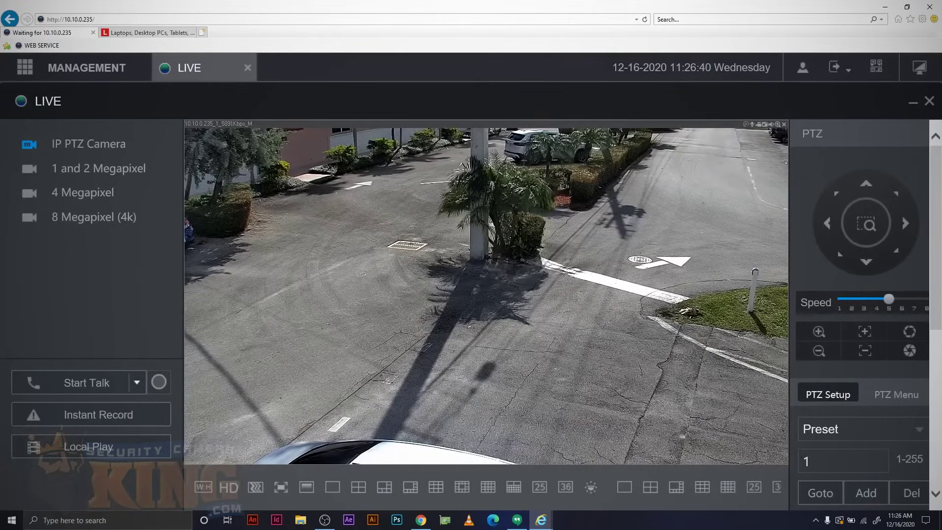
pyautogui.click(865, 495)
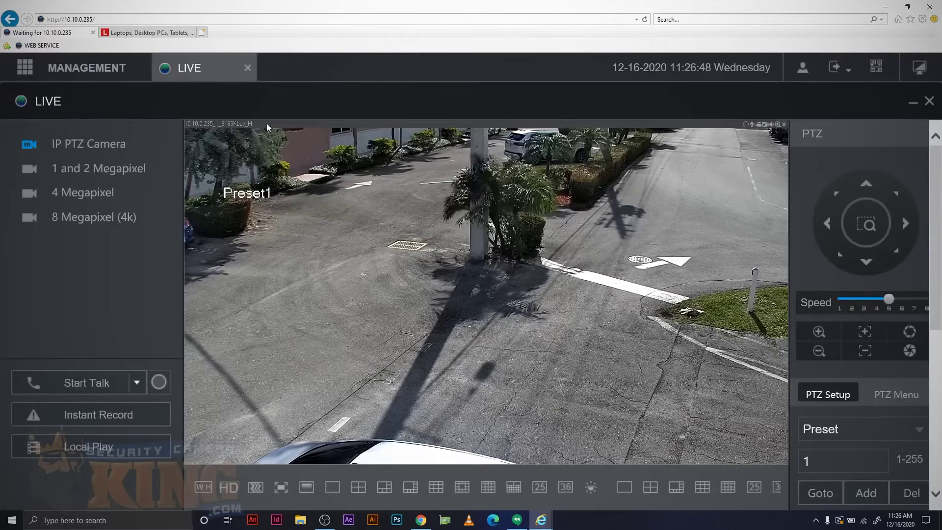
# - Close the live view and open the Smart Plan page under AI Parameters
pyautogui.click(248, 69)
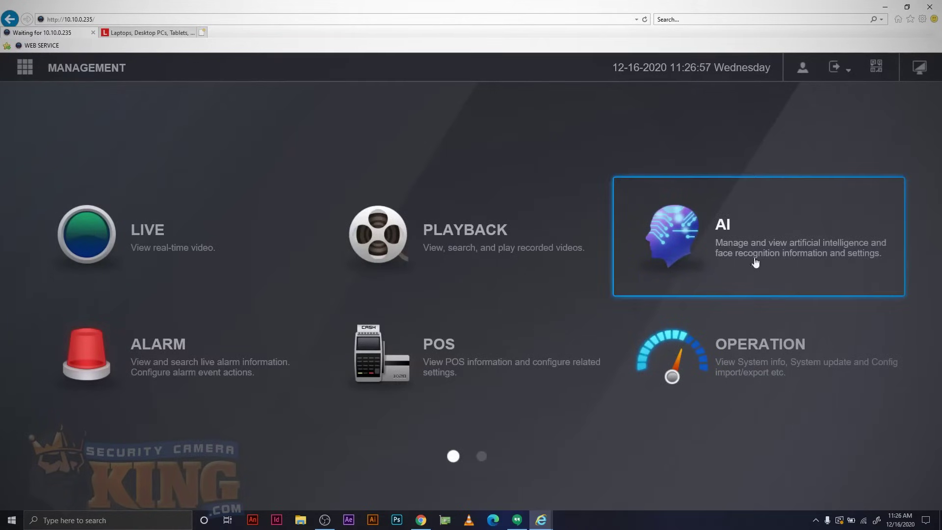
pyautogui.click(754, 239)
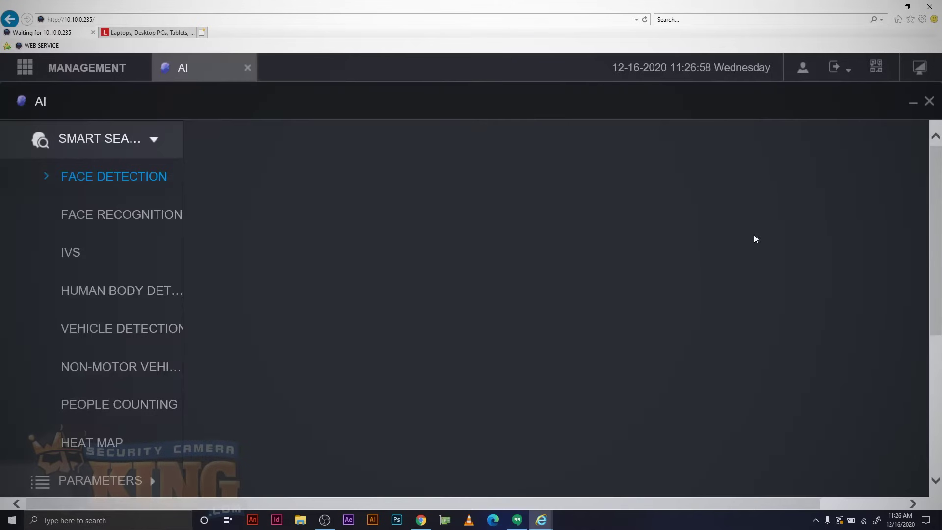
pyautogui.click(153, 141)
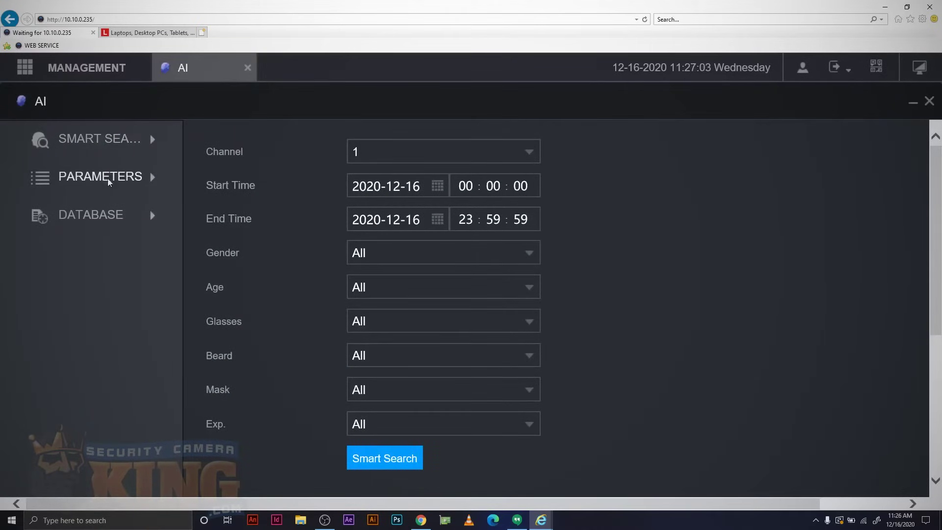
pyautogui.click(156, 180)
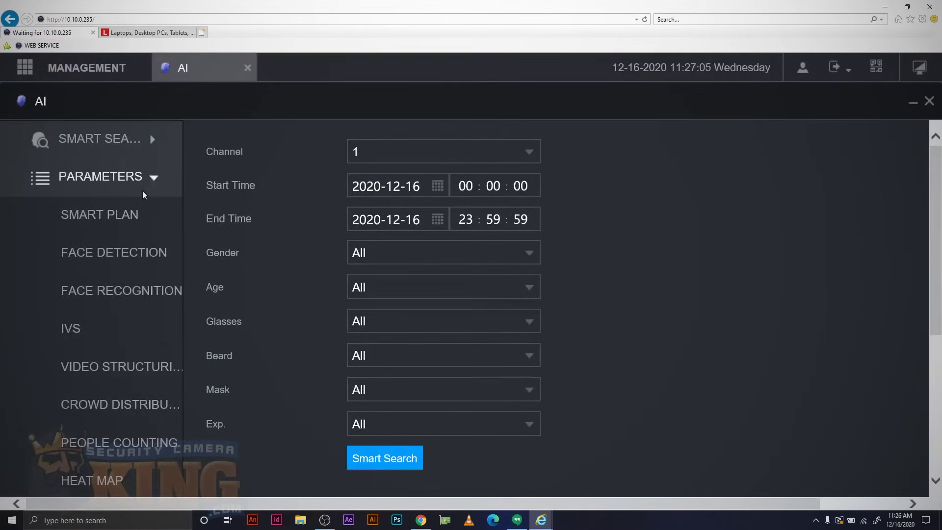
pyautogui.click(105, 221)
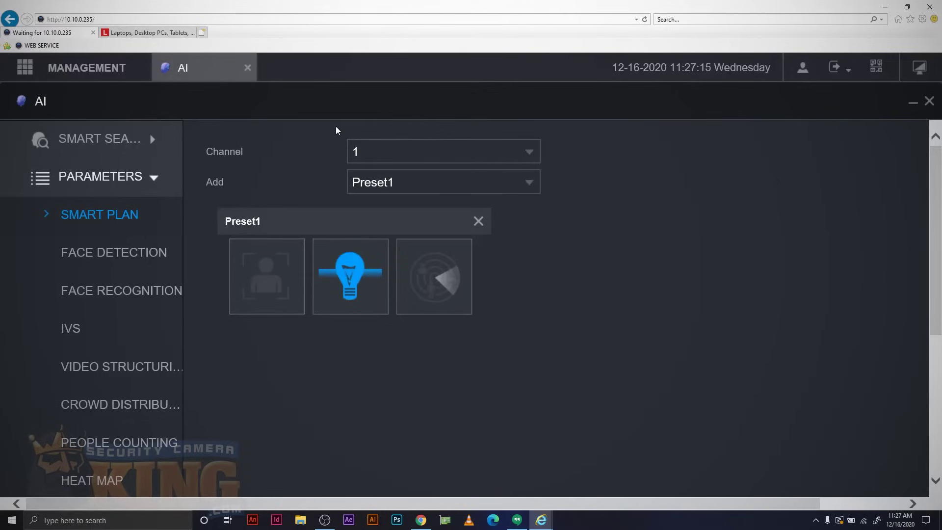
# - Enable IVS for Preset1 in channel 1's smart plan and save it
pyautogui.scroll(-6, 919, 273)
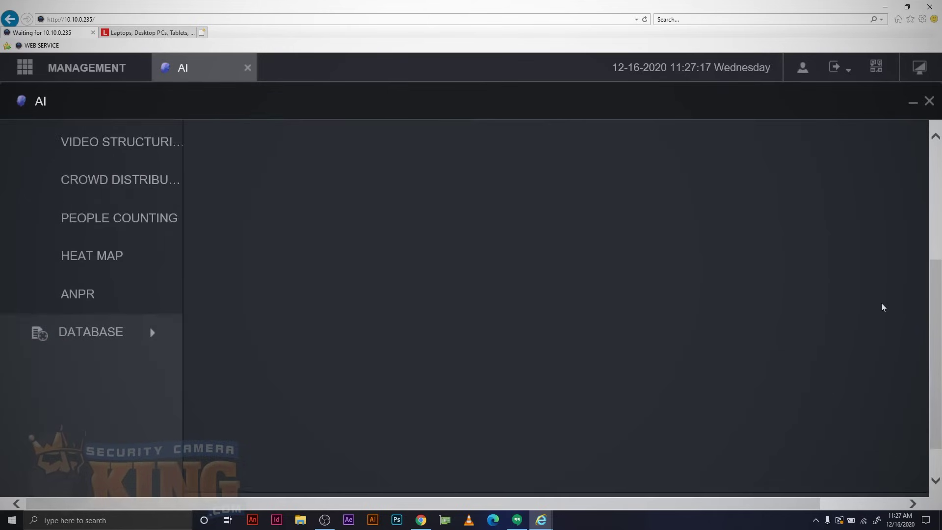
pyautogui.click(862, 504)
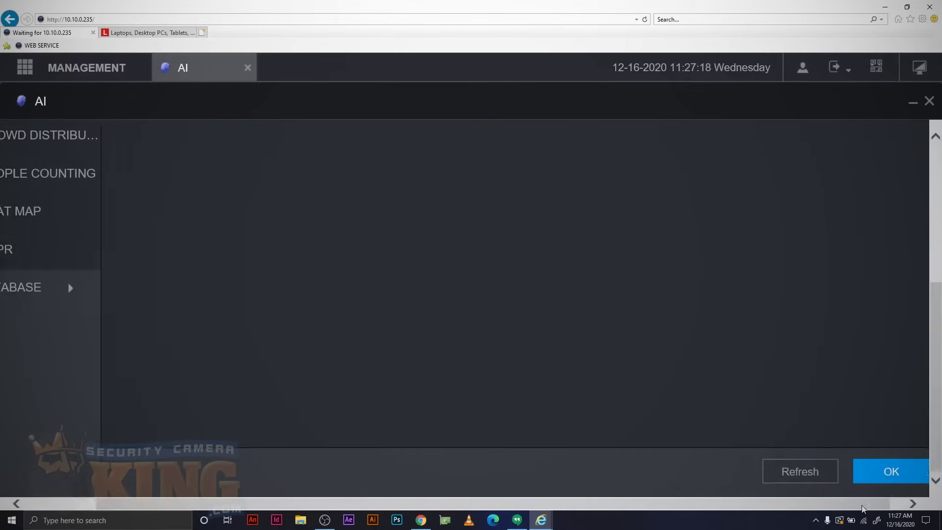
pyautogui.click(879, 472)
pyautogui.moveTo(814, 504); pyautogui.dragTo(727, 501)
pyautogui.scroll(6, 926, 196)
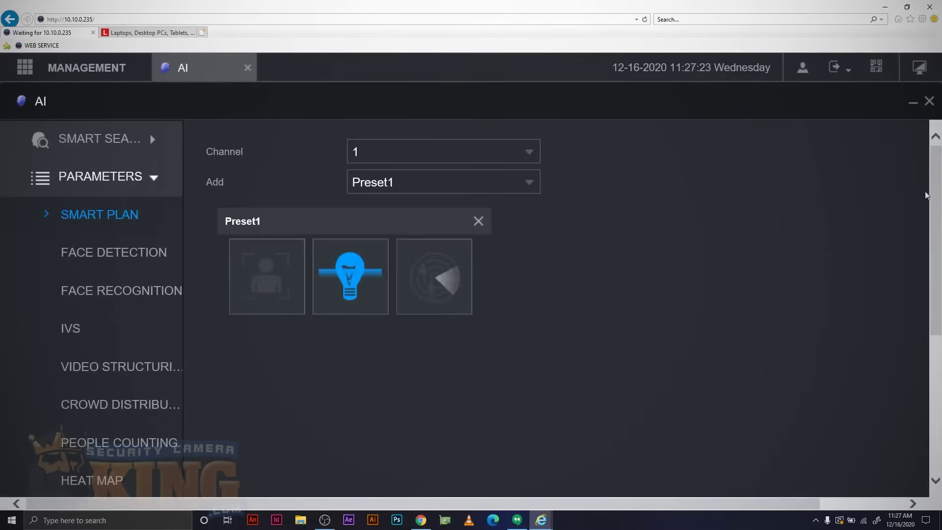
# - Add IVS rules for channel 1 and delete the extra Rule2
pyautogui.click(76, 328)
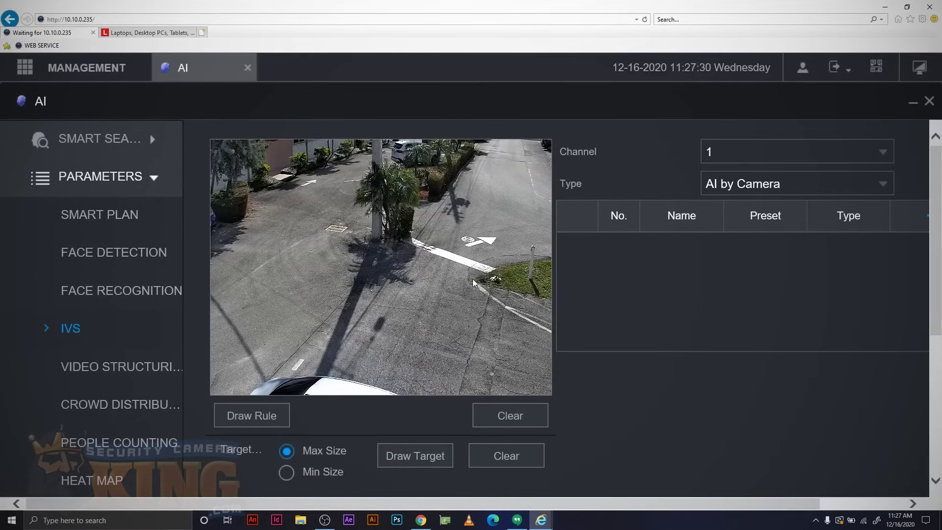
pyautogui.moveTo(284, 505); pyautogui.dragTo(322, 505)
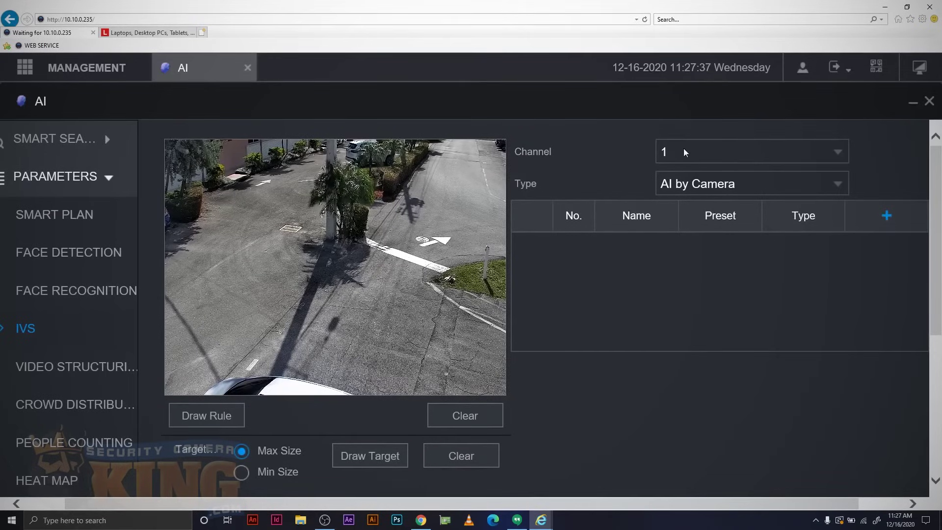
pyautogui.click(891, 216)
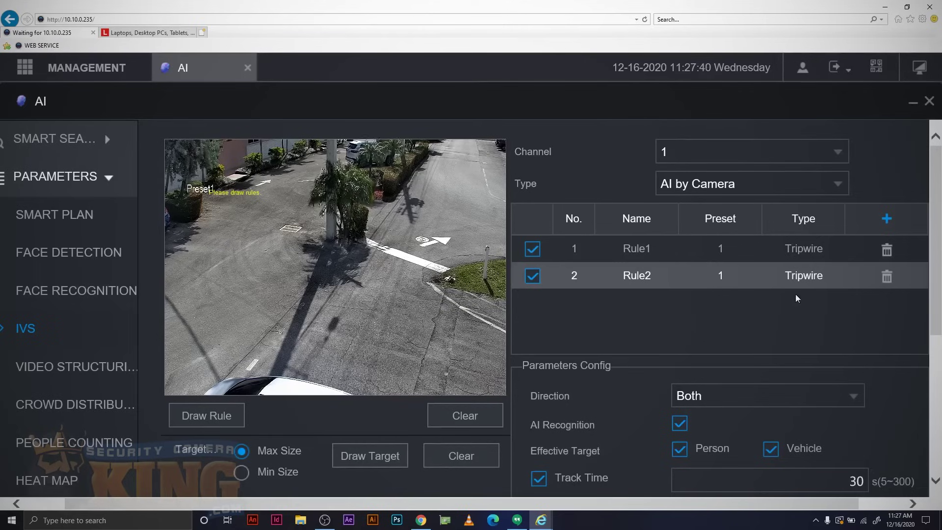
pyautogui.click(887, 278)
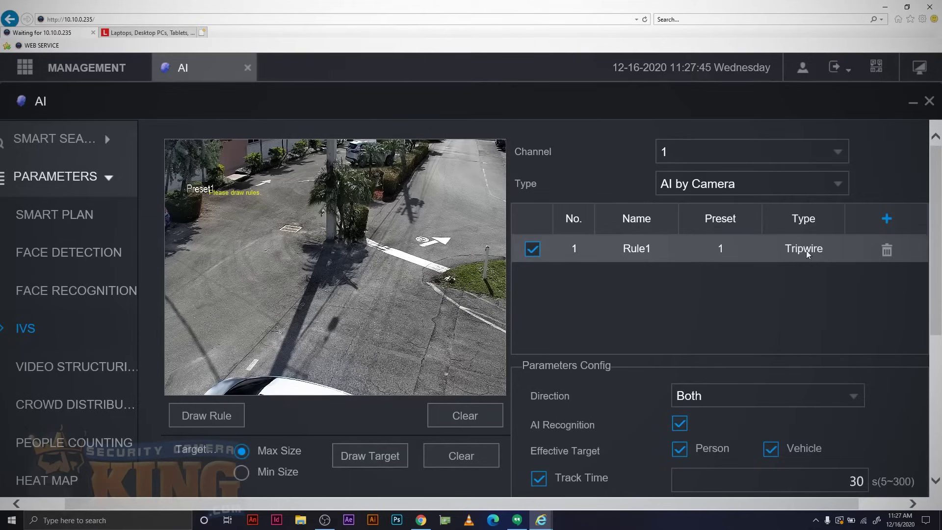
# - Change Rule1's type from Tripwire to Intrusion
pyautogui.click(825, 249)
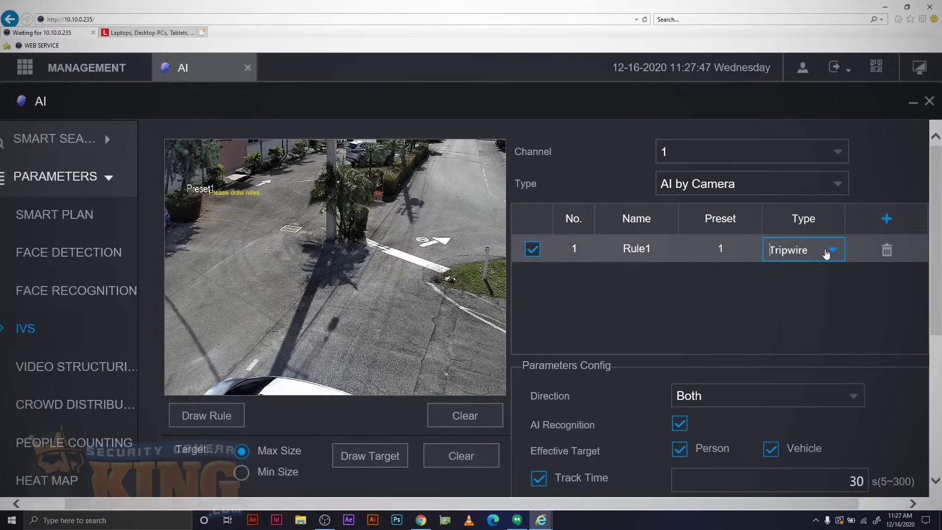
pyautogui.click(832, 252)
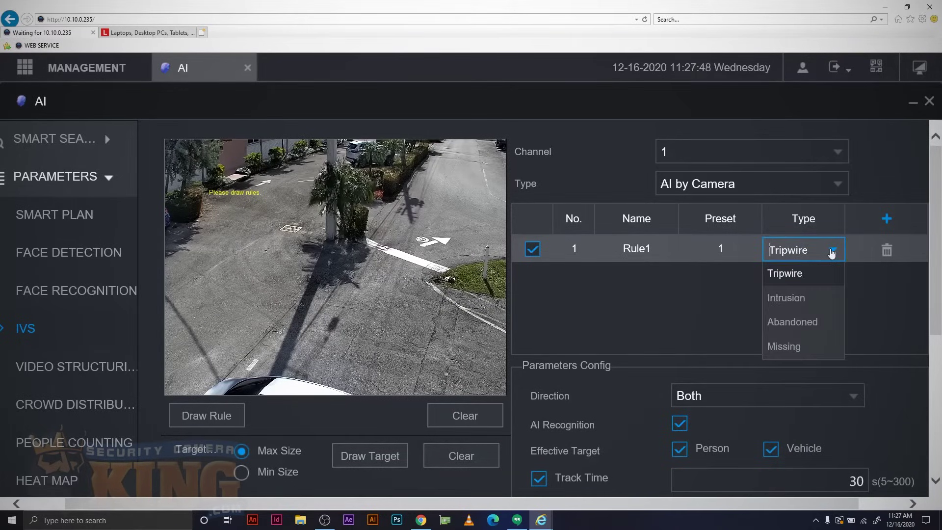
pyautogui.click(788, 299)
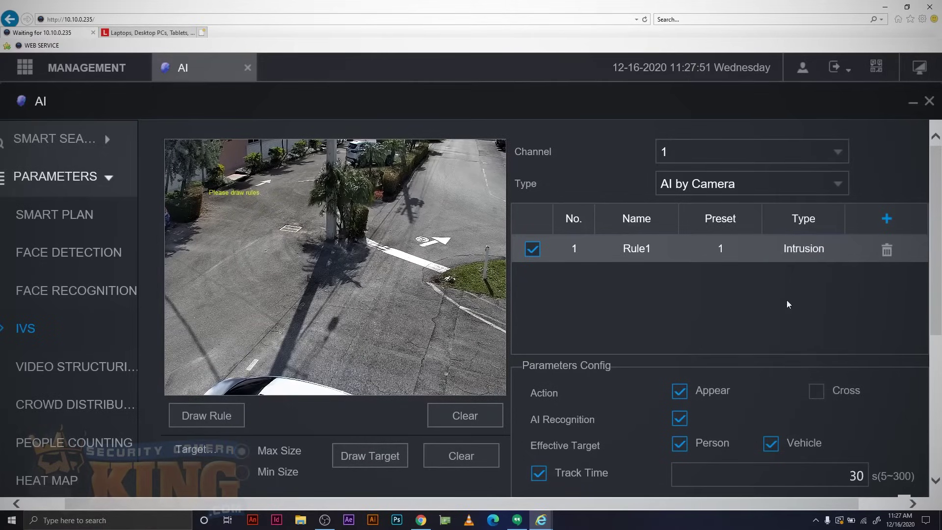
pyautogui.click(204, 417)
# - Draw Rule1's four-corner intrusion area from the palm tree base across the pavement
pyautogui.click(203, 417)
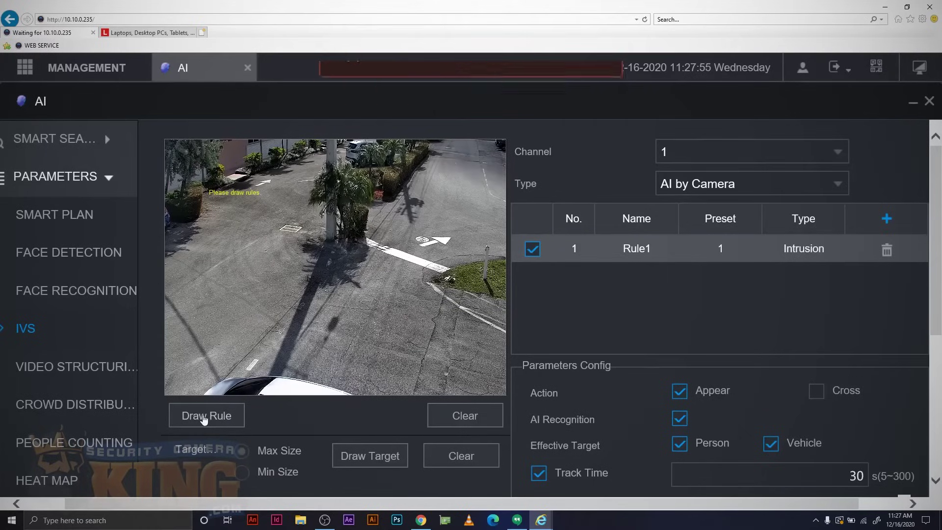
pyautogui.click(313, 244)
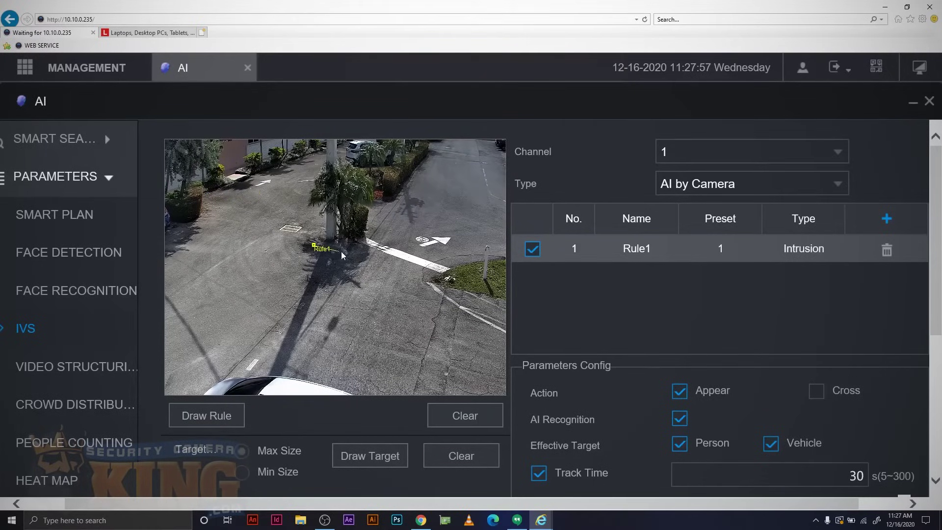
pyautogui.click(422, 285)
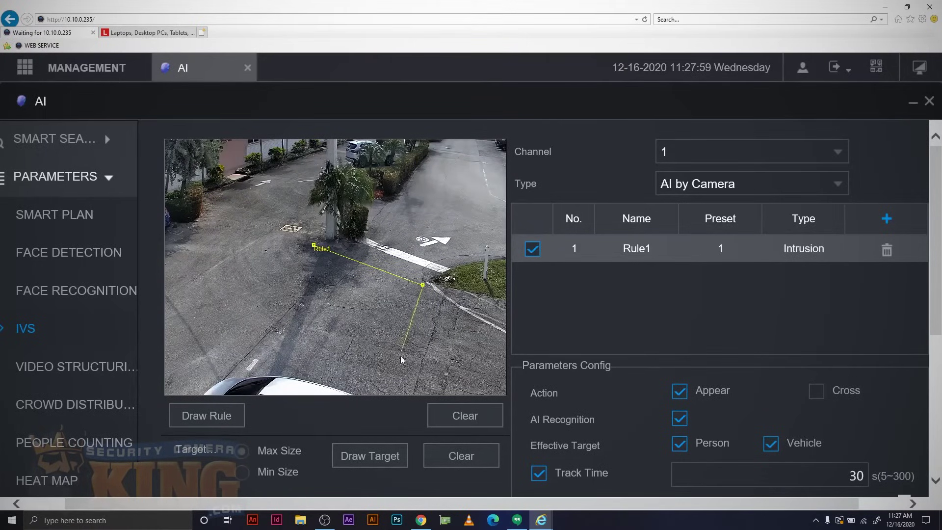
pyautogui.click(394, 370)
pyautogui.click(216, 325)
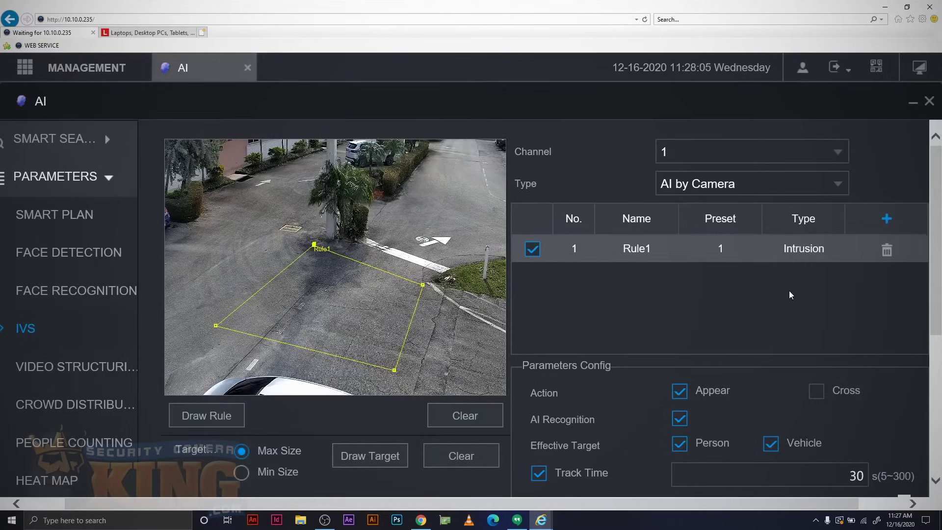
pyautogui.scroll(-1, 788, 287)
# - Enable Cross detection for Rule1 with Direction set to Both
pyautogui.scroll(-1, 787, 284)
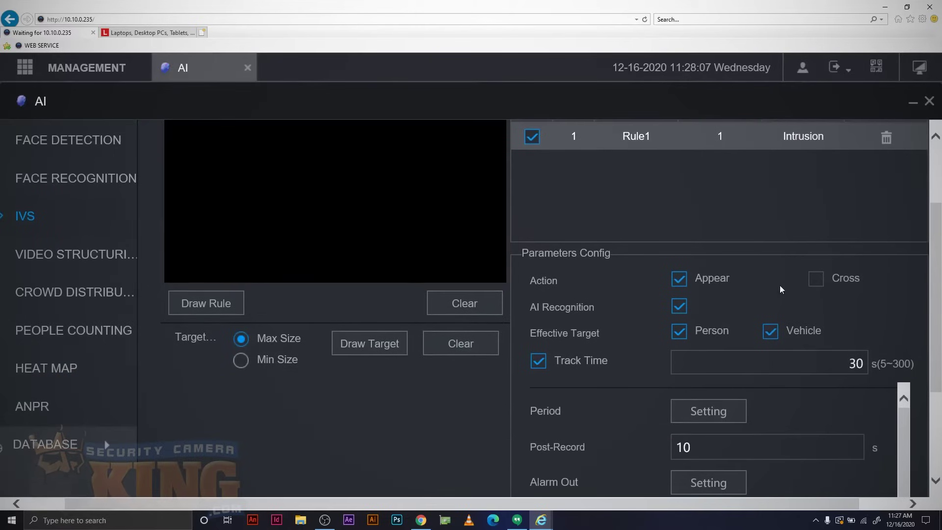
pyautogui.click(812, 279)
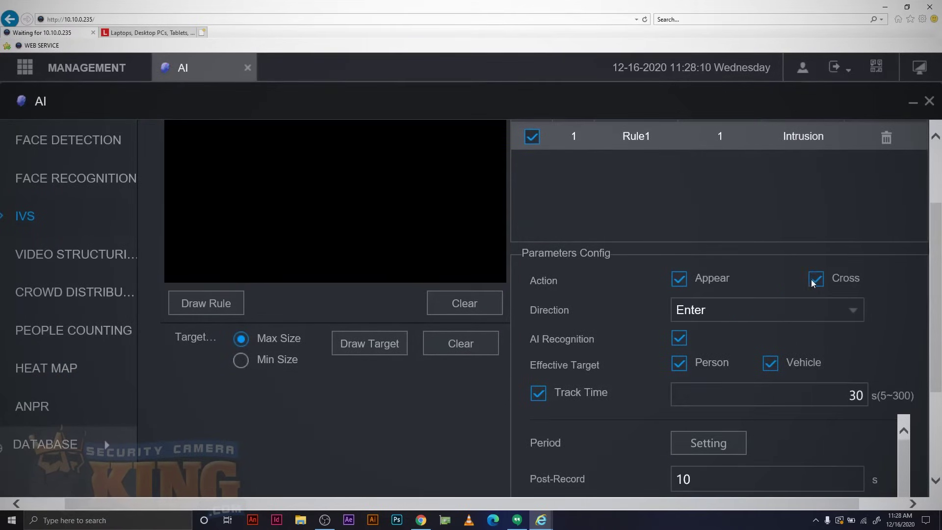
pyautogui.click(740, 306)
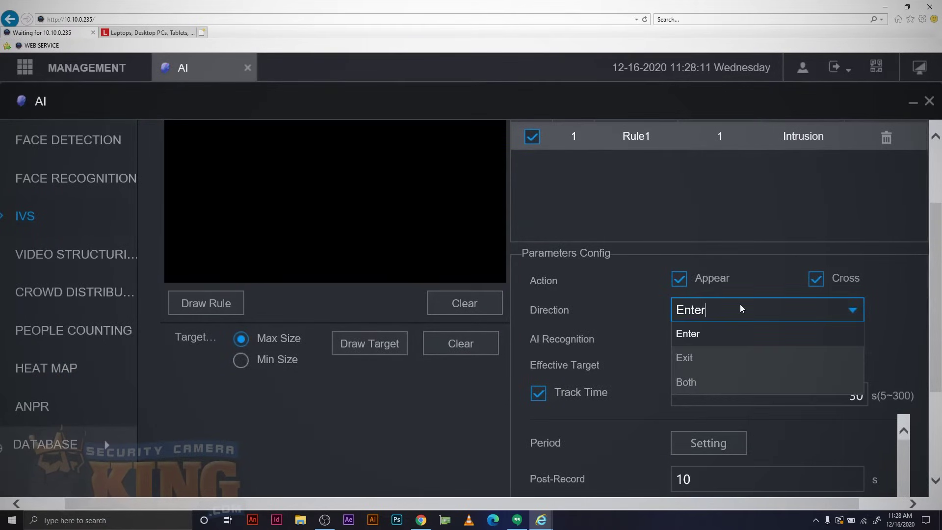
pyautogui.click(684, 382)
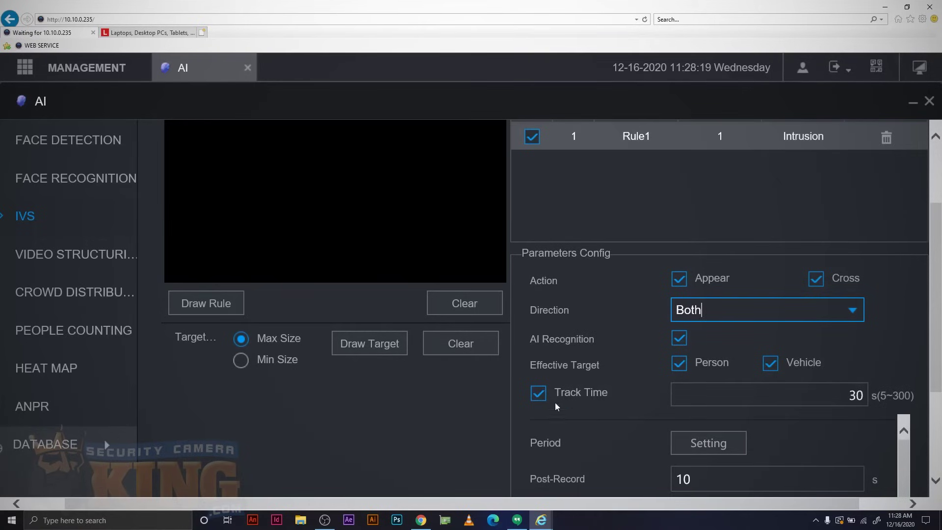
# - Set Rule1's Track Time to 299 s and save the intrusion settings
pyautogui.click(849, 395)
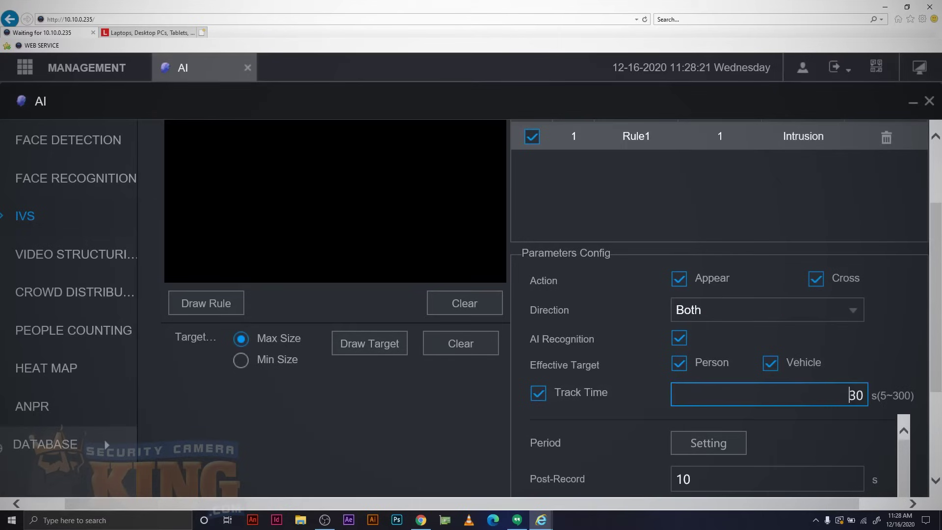
pyautogui.write('30')
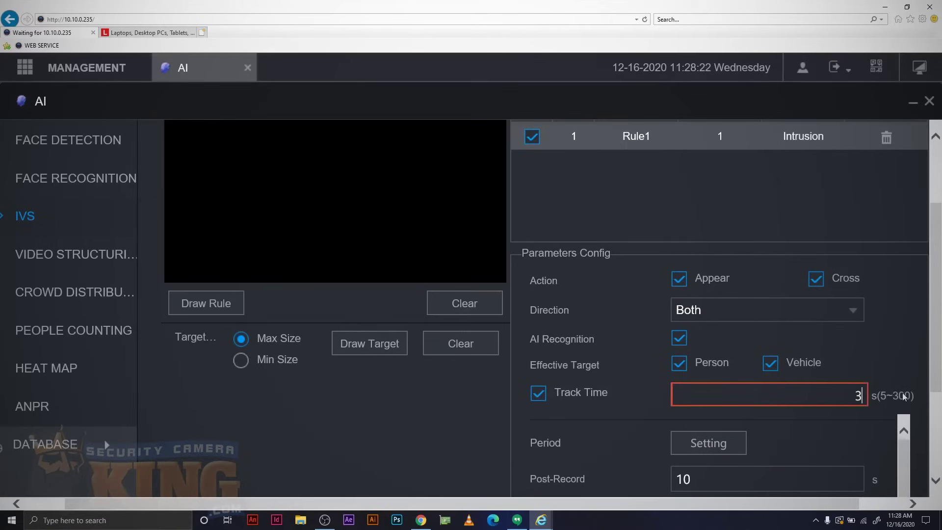
pyautogui.scroll(-5, 873, 346)
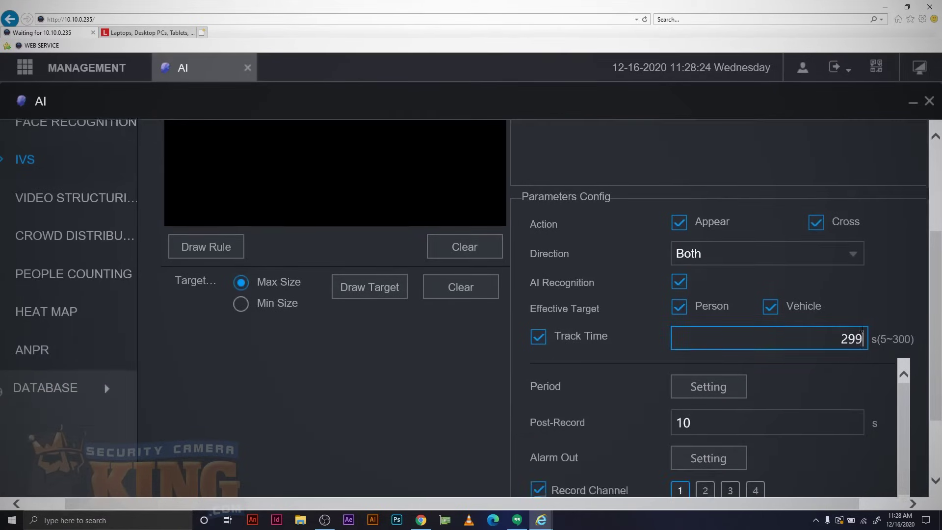
pyautogui.scroll(-3, 821, 305)
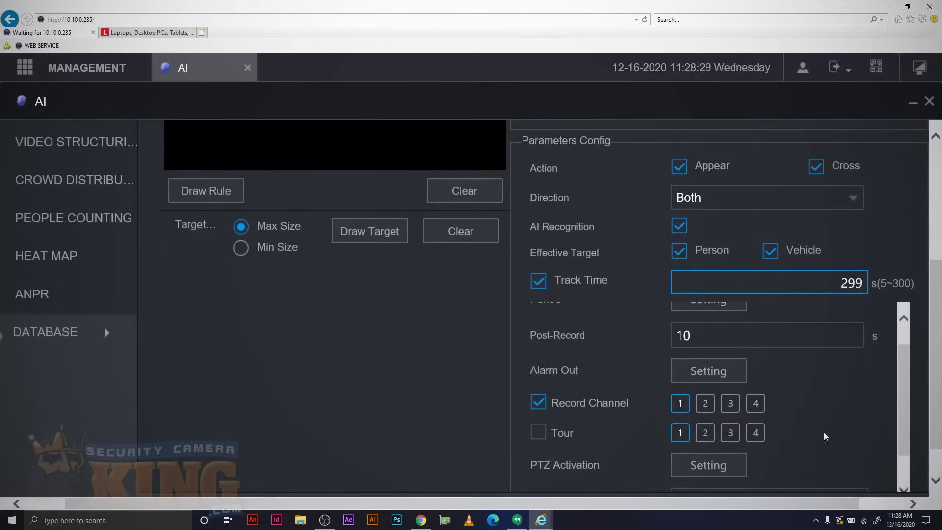
pyautogui.scroll(-1, 801, 368)
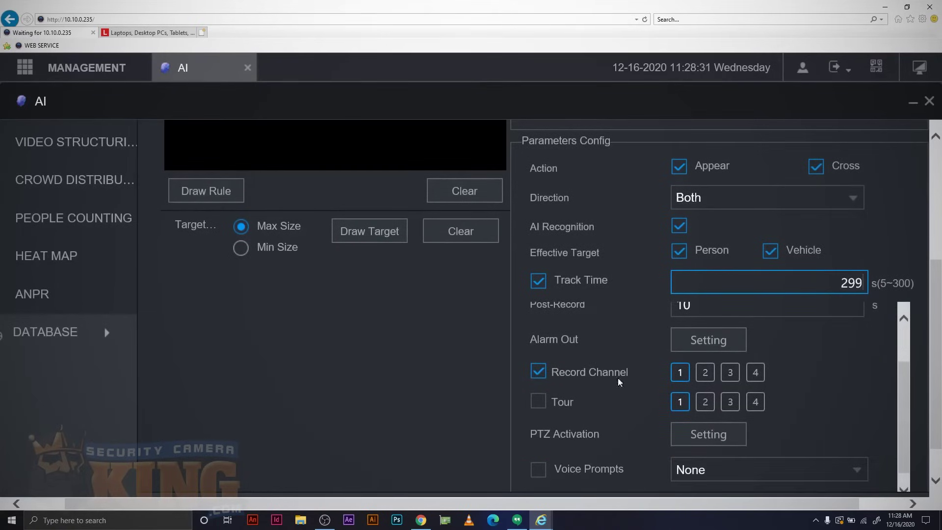
pyautogui.scroll(-4, 858, 391)
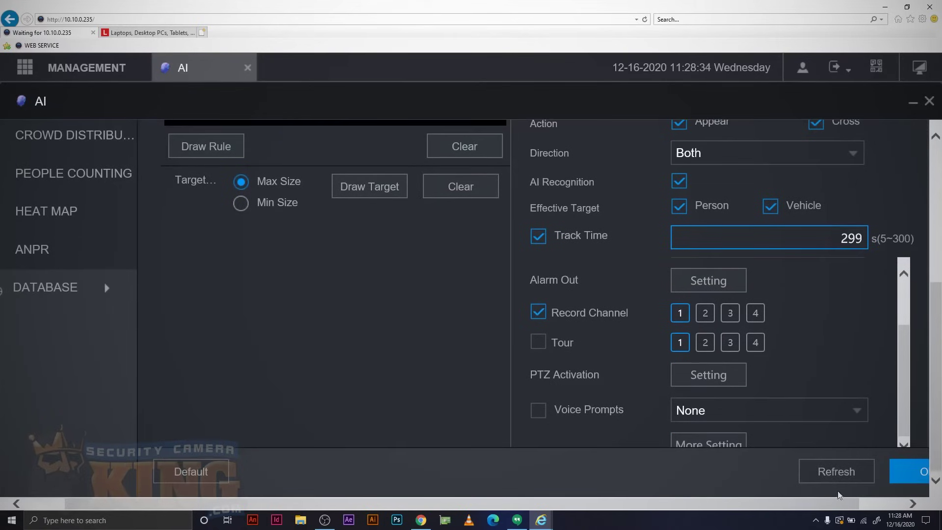
pyautogui.moveTo(829, 506); pyautogui.dragTo(872, 505)
pyautogui.click(873, 472)
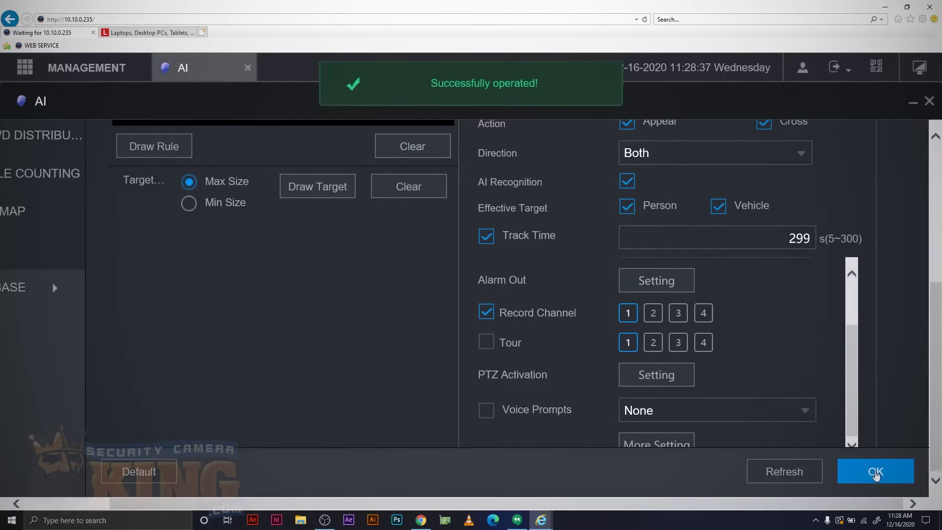
pyautogui.scroll(5, 466, 210)
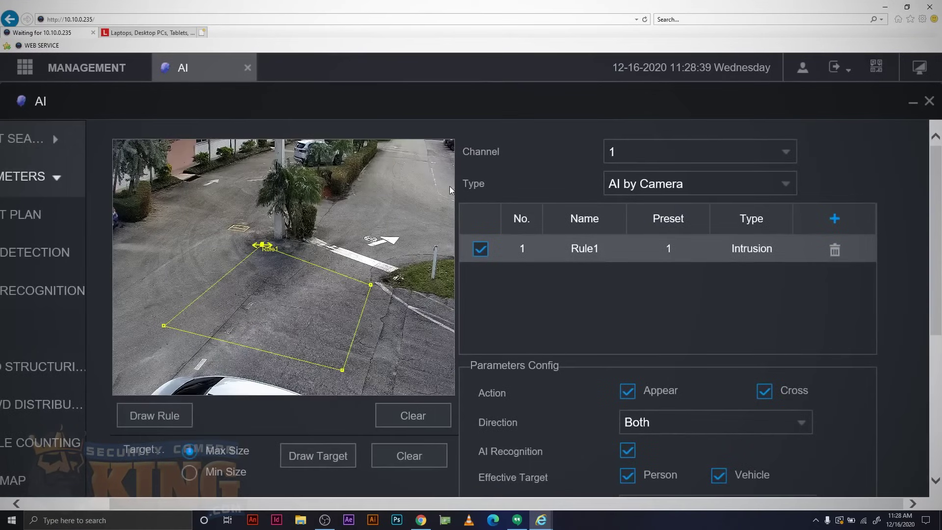